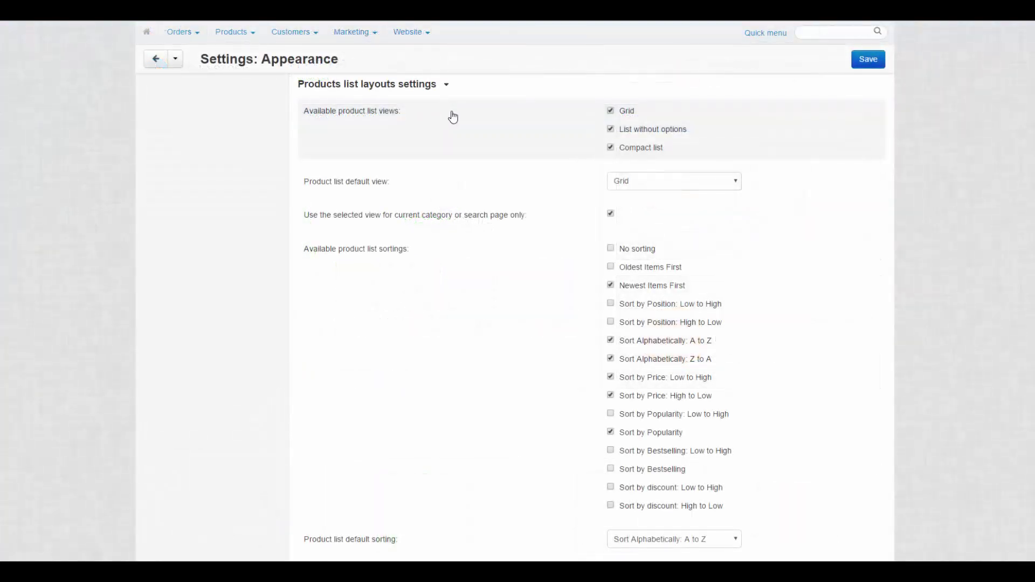
pyautogui.click(610, 111)
pyautogui.click(611, 129)
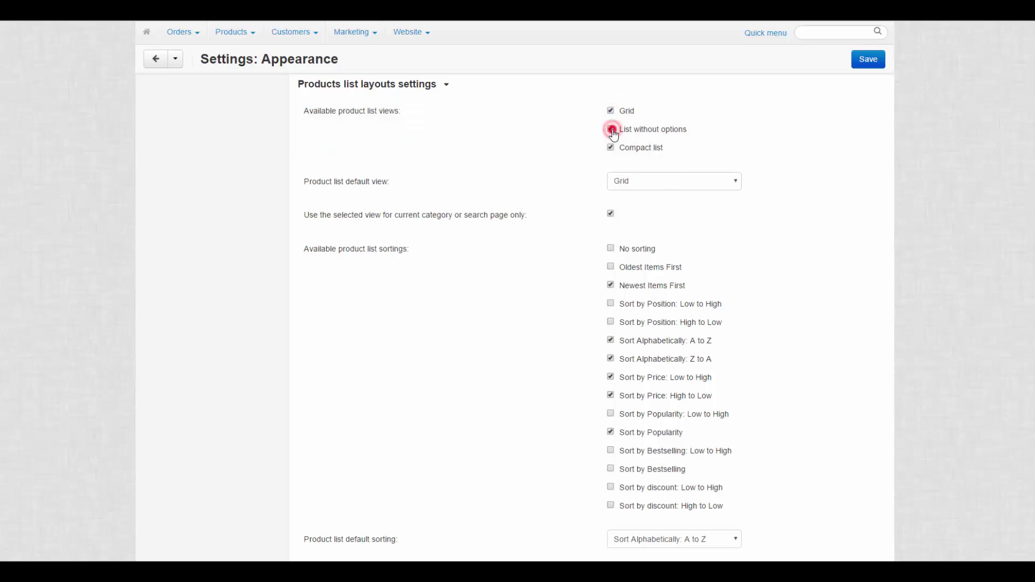
pyautogui.click(611, 148)
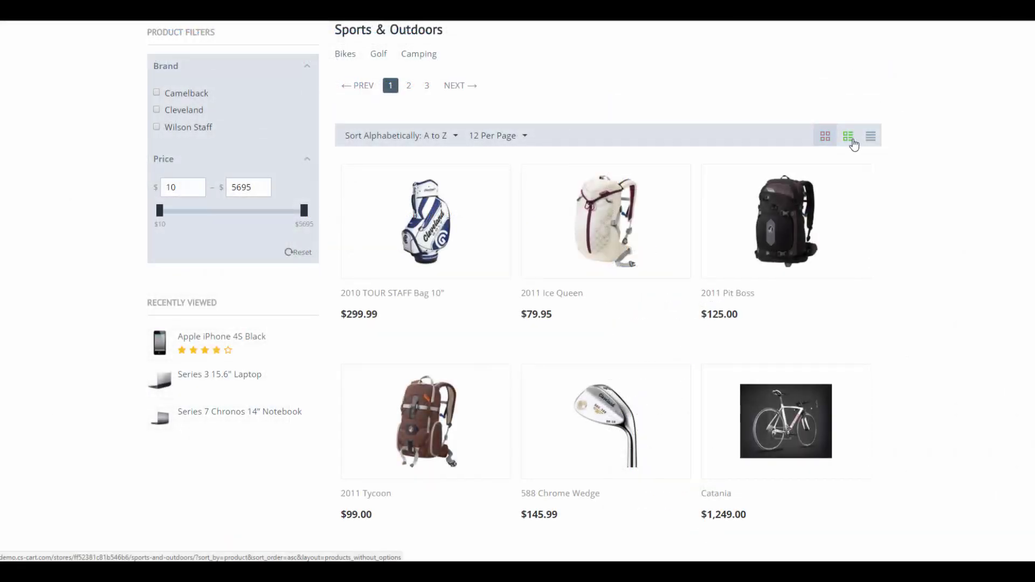
pyautogui.click(853, 143)
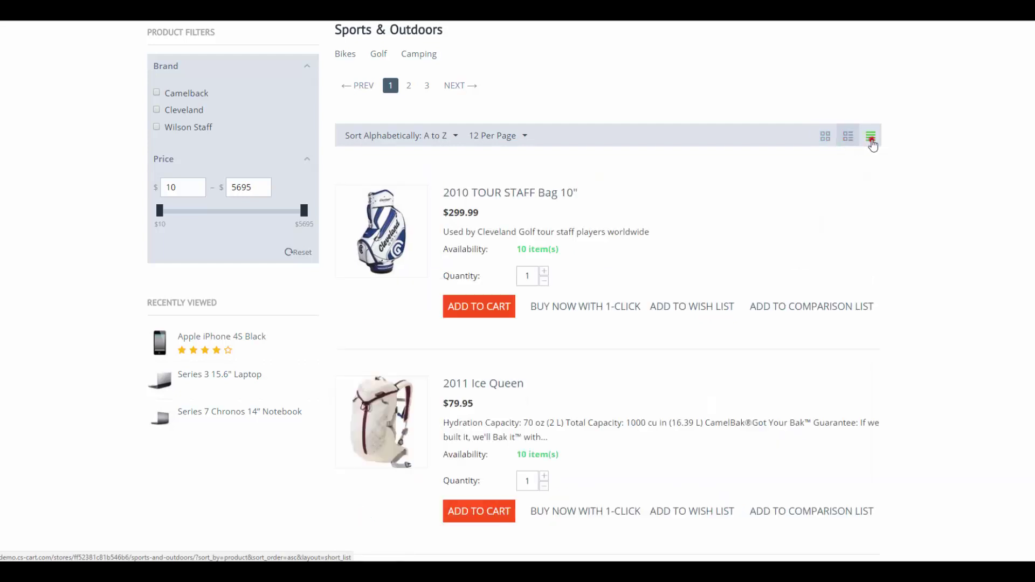
pyautogui.click(871, 138)
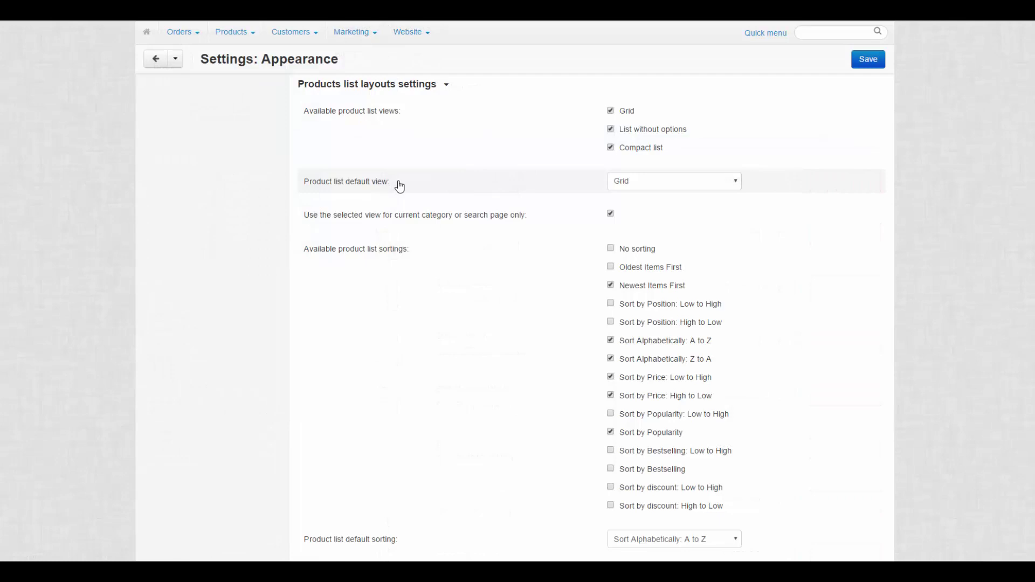
pyautogui.click(655, 183)
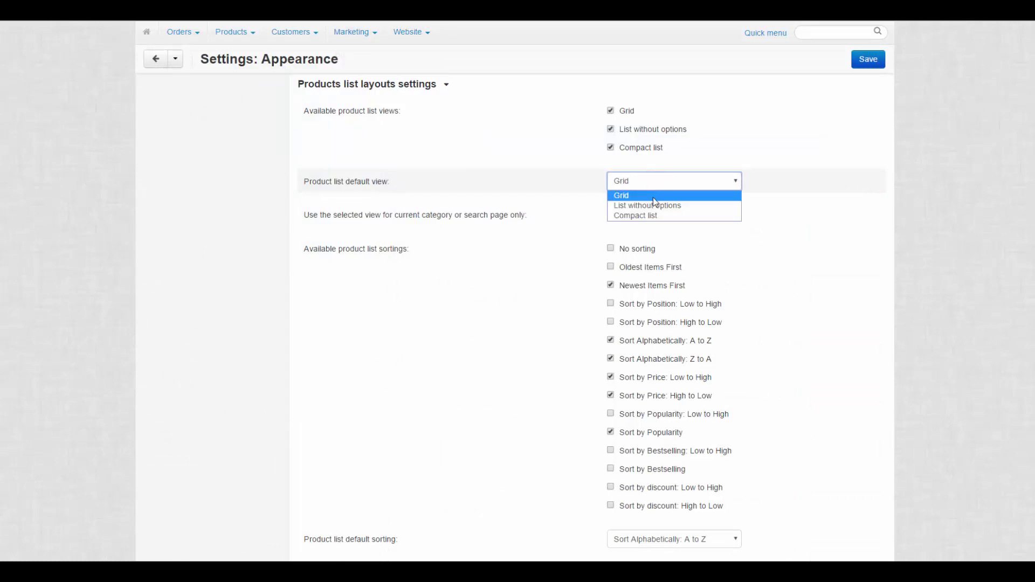
pyautogui.click(643, 197)
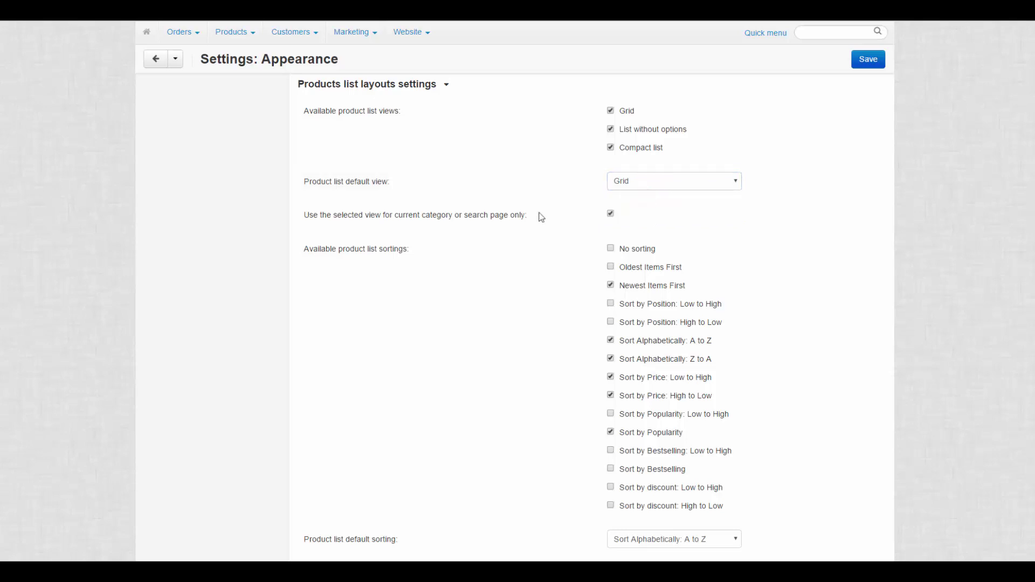
pyautogui.click(611, 214)
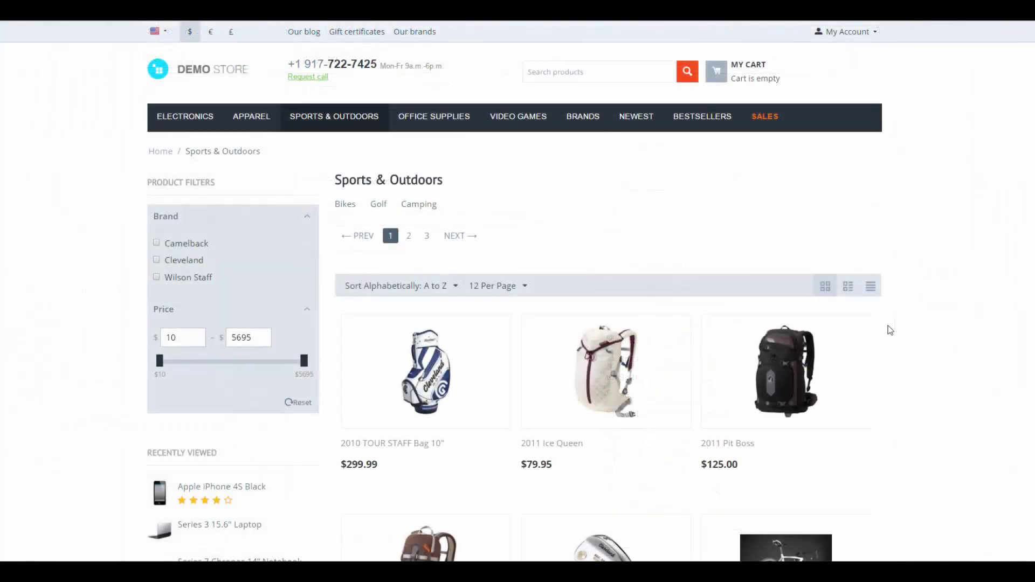
pyautogui.click(870, 286)
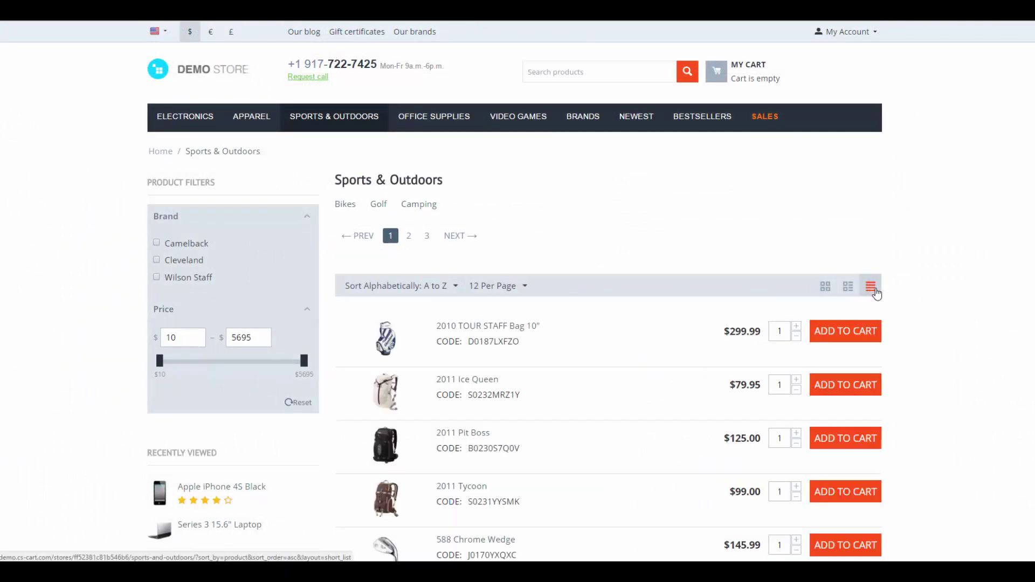
pyautogui.click(518, 116)
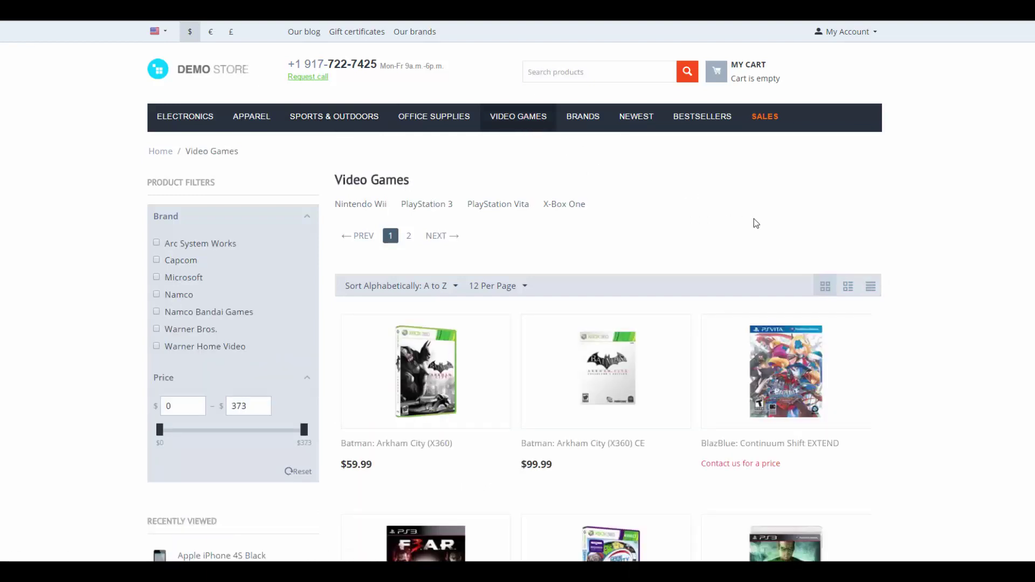
pyautogui.click(871, 286)
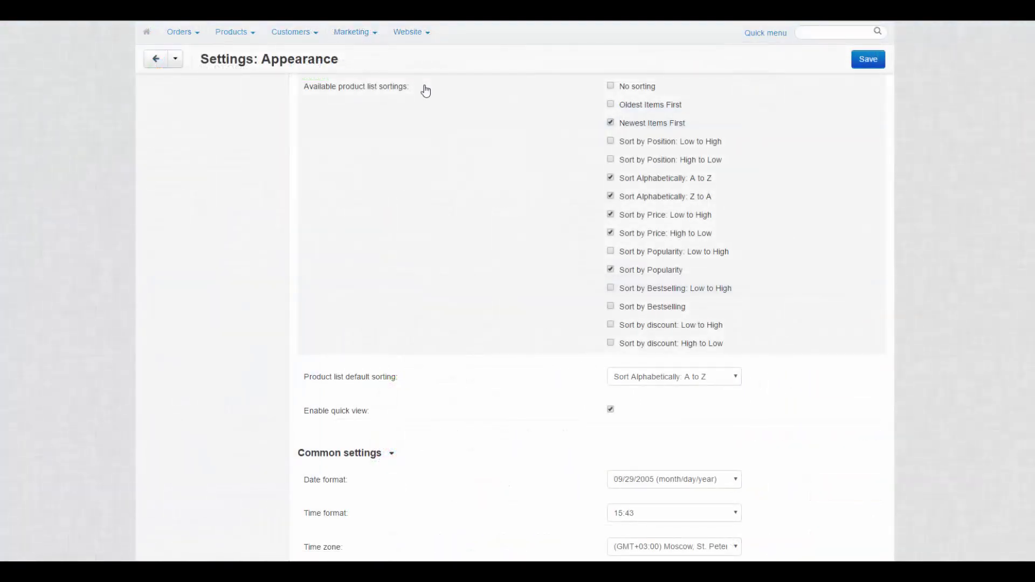
# Enable the Position: High to Low, Bestselling and discount: High to Low sortings.
pyautogui.click(610, 160)
pyautogui.click(610, 307)
pyautogui.click(611, 344)
# Keep Alphabetically: A to Z as default sorting, and sort storefront Sports & Outdoors by price, high to low.
pyautogui.click(639, 377)
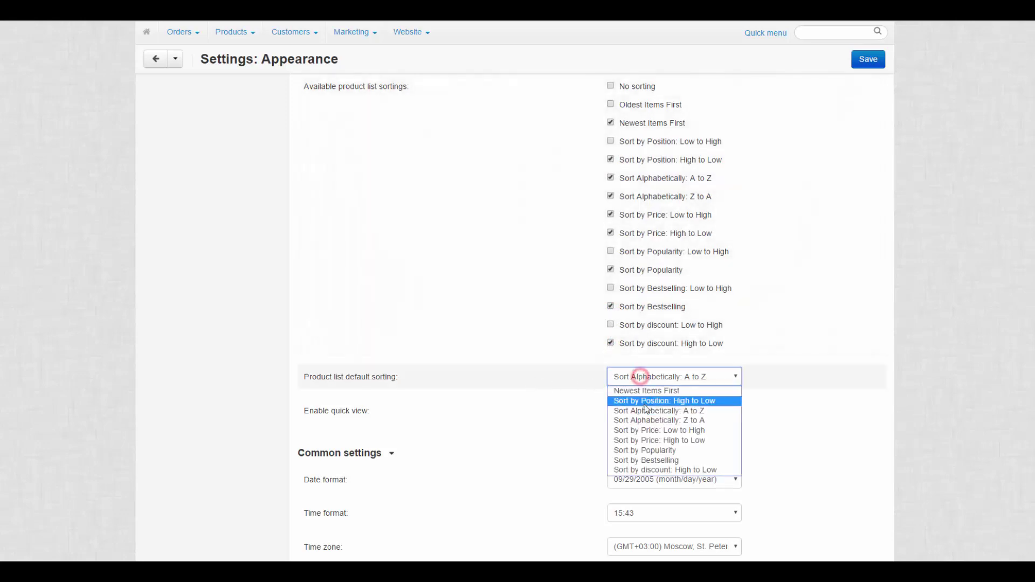
pyautogui.click(648, 412)
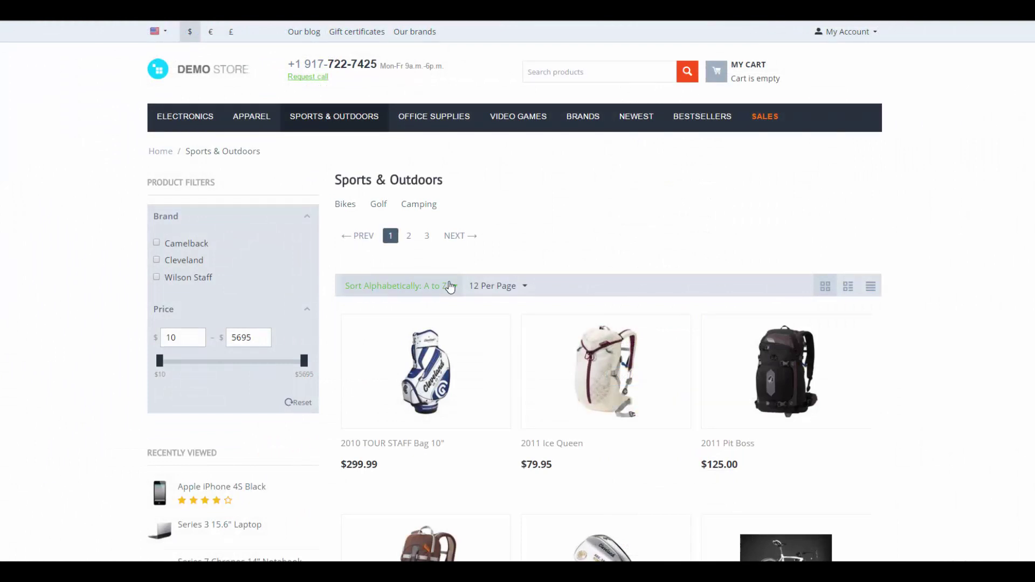
pyautogui.click(449, 286)
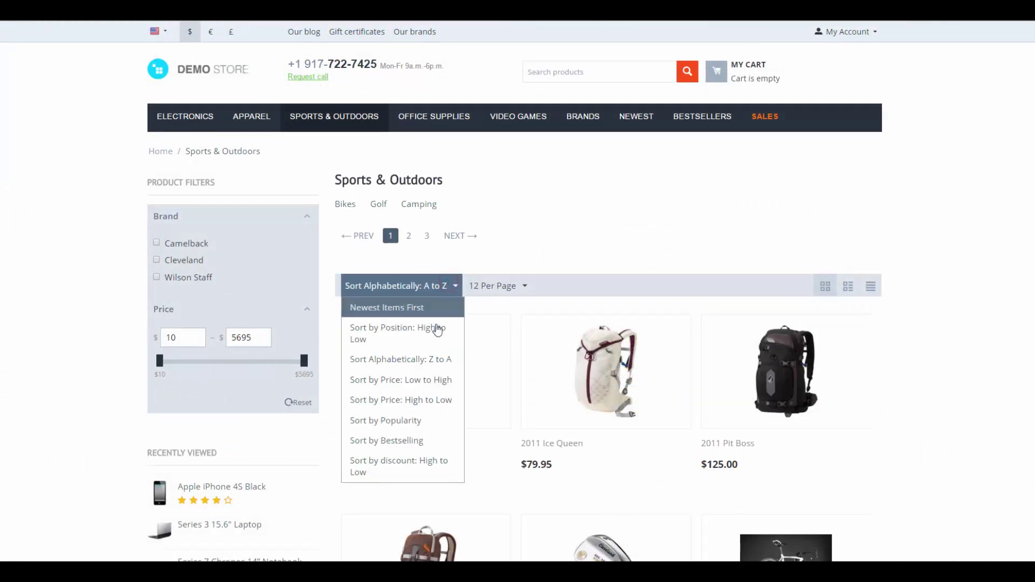
pyautogui.click(422, 404)
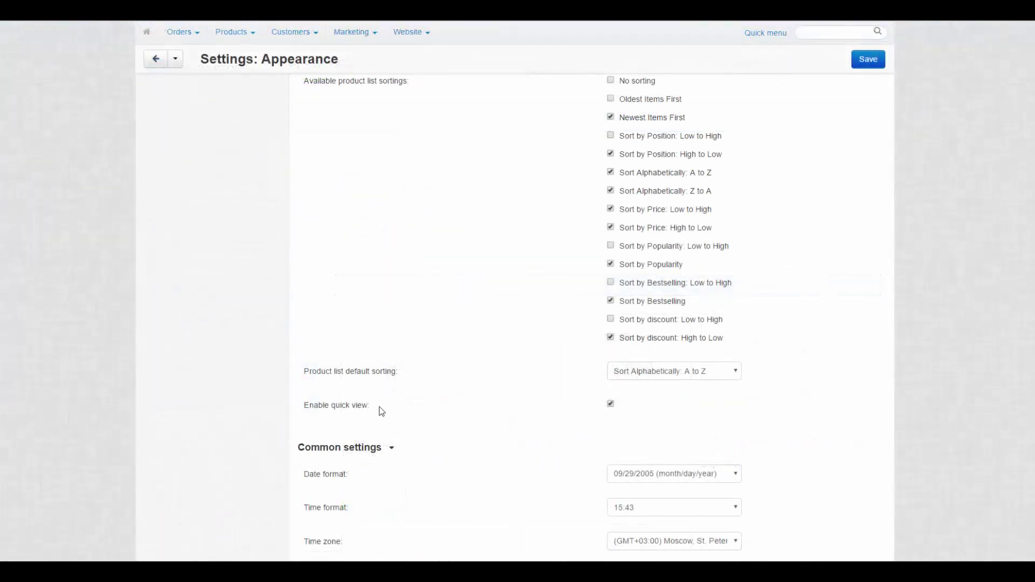
# Check Enable quick view, then add a 2011 Pit Boss to the cart via Quick View and continue shopping.
pyautogui.click(610, 404)
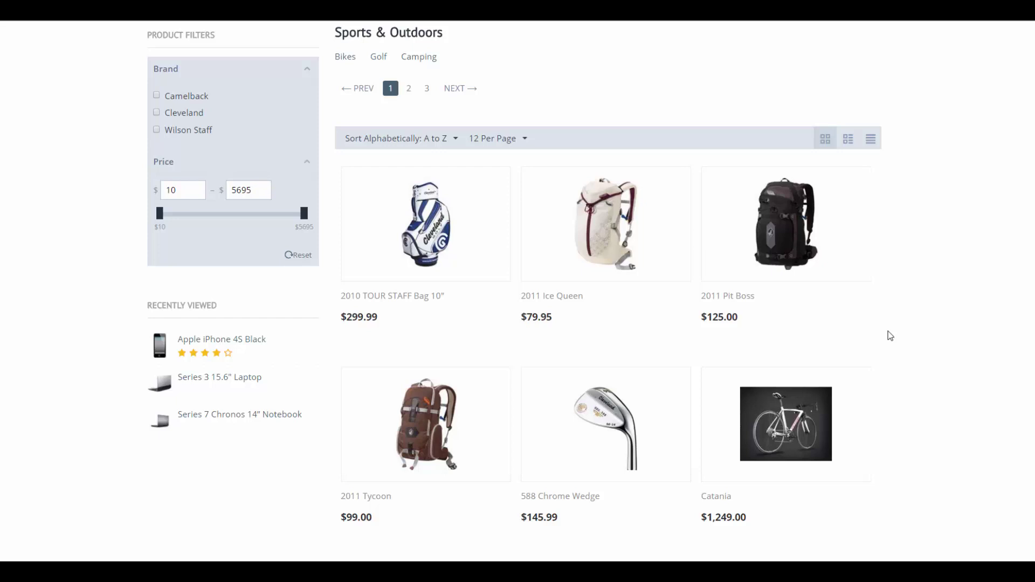
pyautogui.moveTo(785, 243)
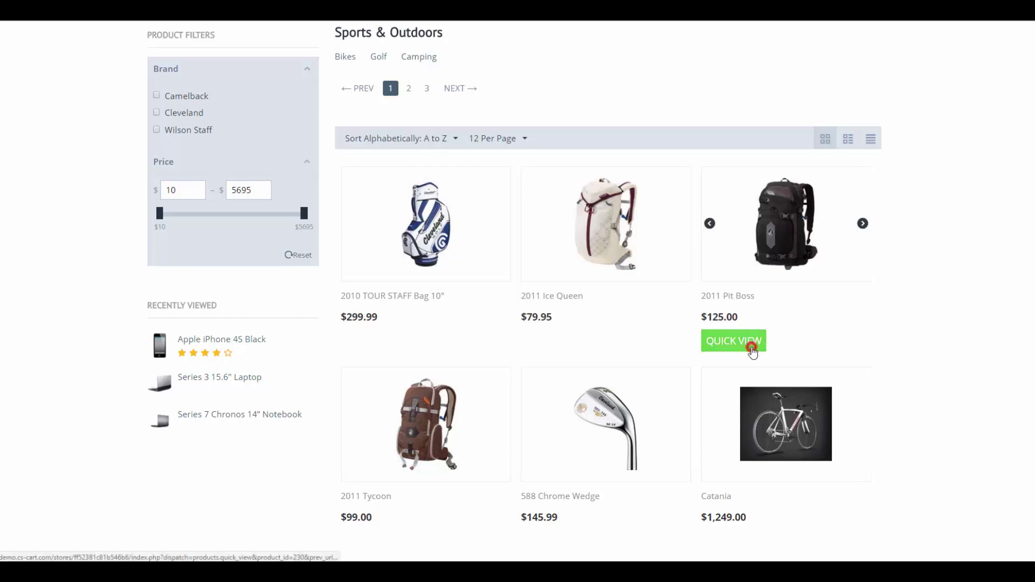
pyautogui.click(752, 346)
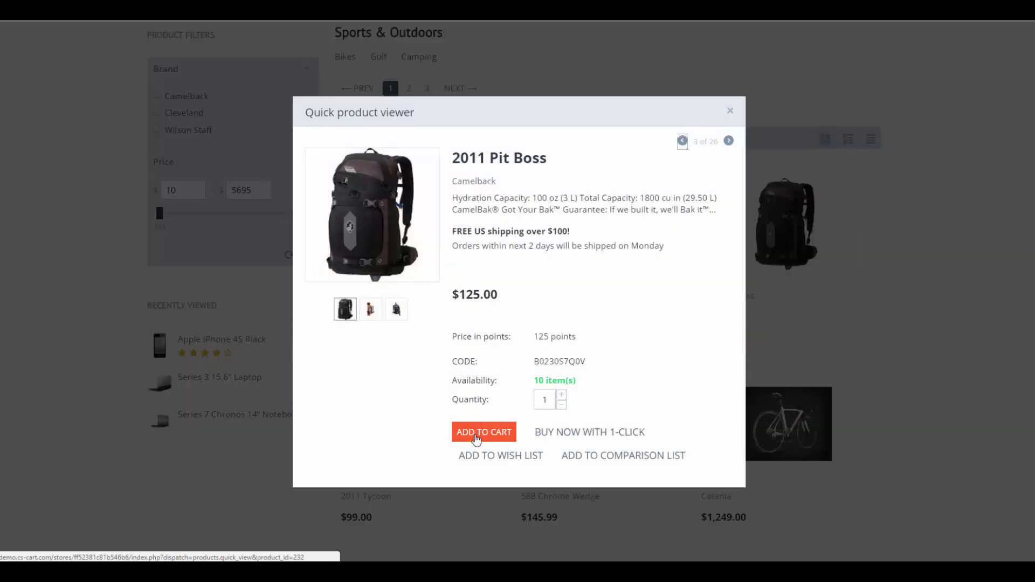
pyautogui.click(477, 436)
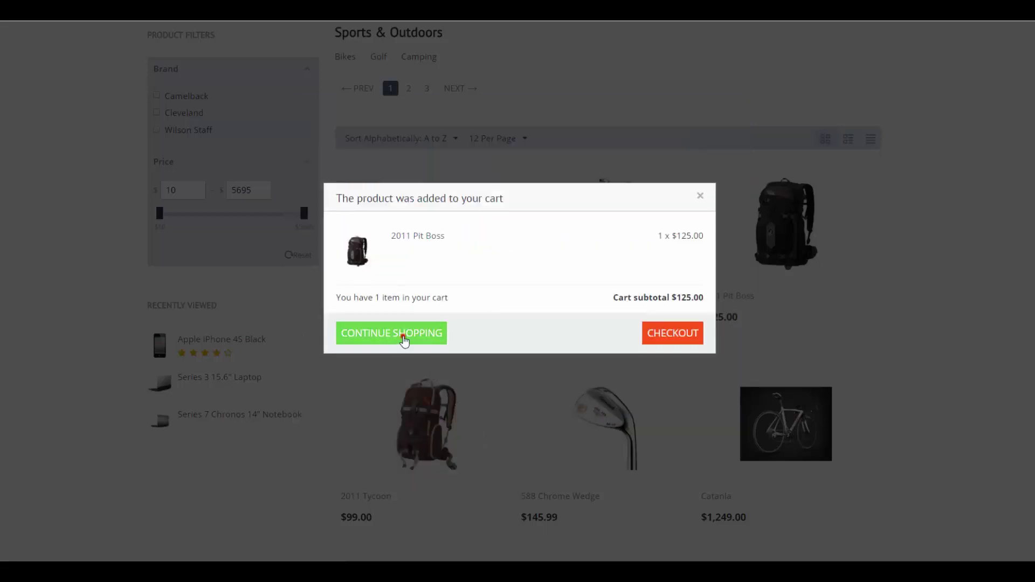
pyautogui.click(403, 341)
pyautogui.moveTo(427, 424)
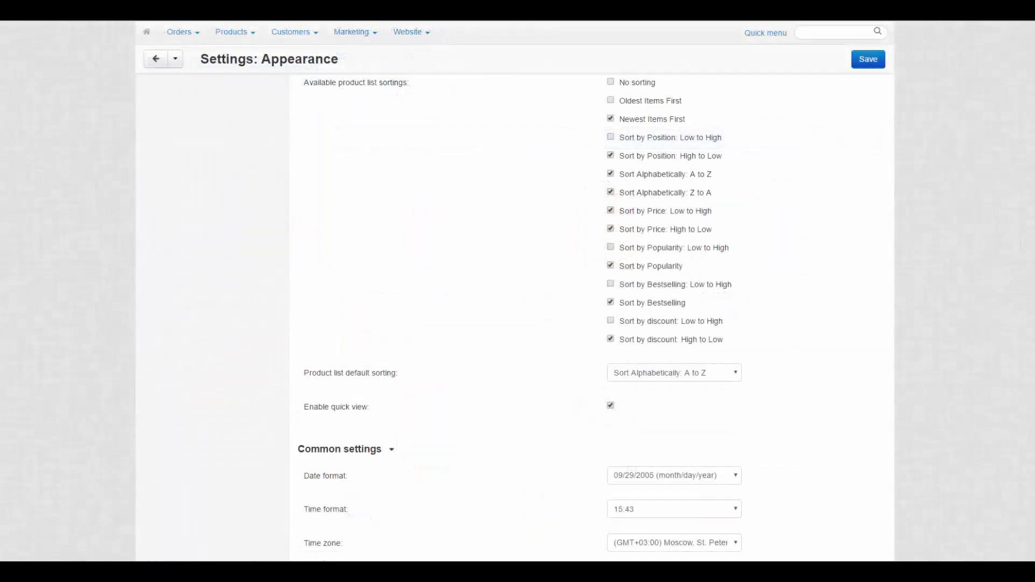
pyautogui.scroll(-3, 518, 324)
pyautogui.scroll(-2, 517, 324)
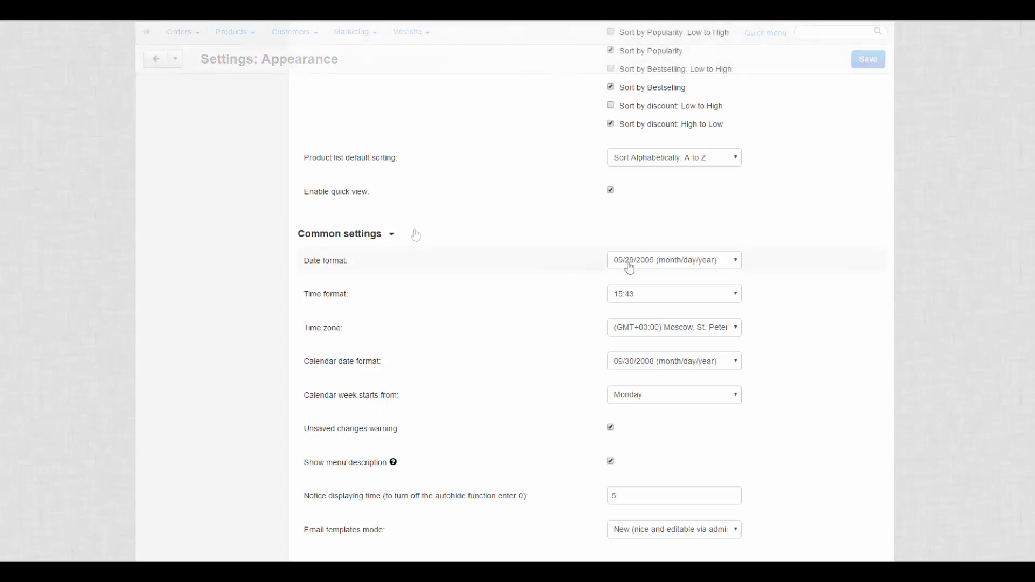
# Choose year/month/day date format, (GMT+08:00) Taipei time zone and day/month/year calendar format.
pyautogui.click(645, 260)
pyautogui.click(647, 334)
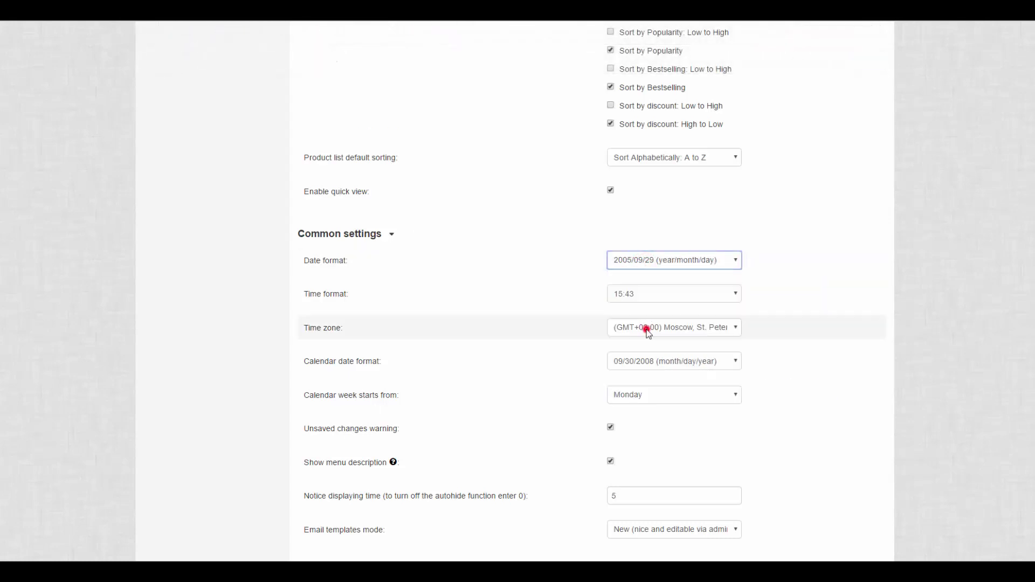
pyautogui.click(638, 294)
pyautogui.click(638, 326)
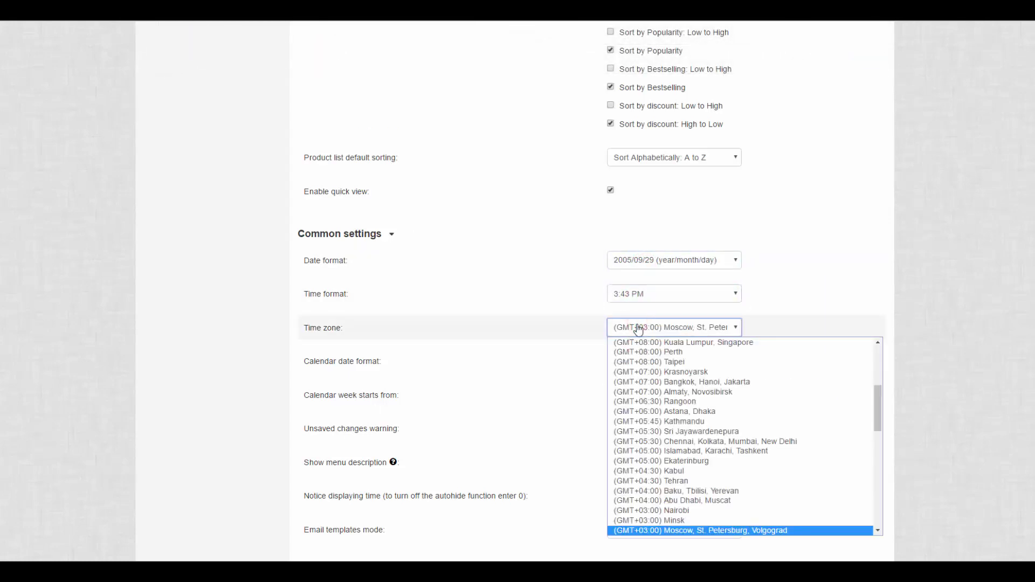
pyautogui.click(645, 360)
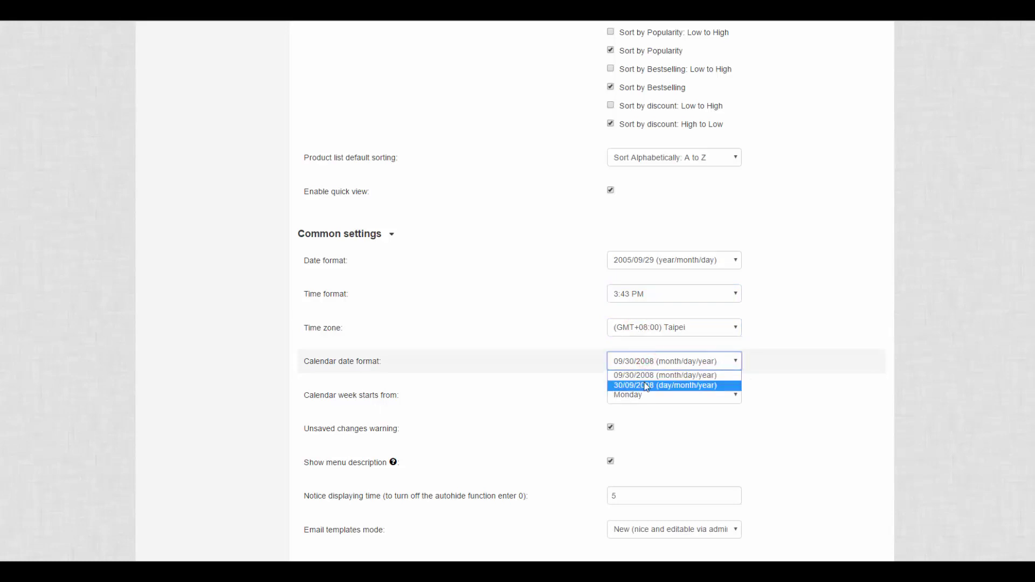
pyautogui.click(645, 382)
# Start the calendar week on Monday, keep the unsaved-changes warning, and use 15:43 time format.
pyautogui.click(638, 408)
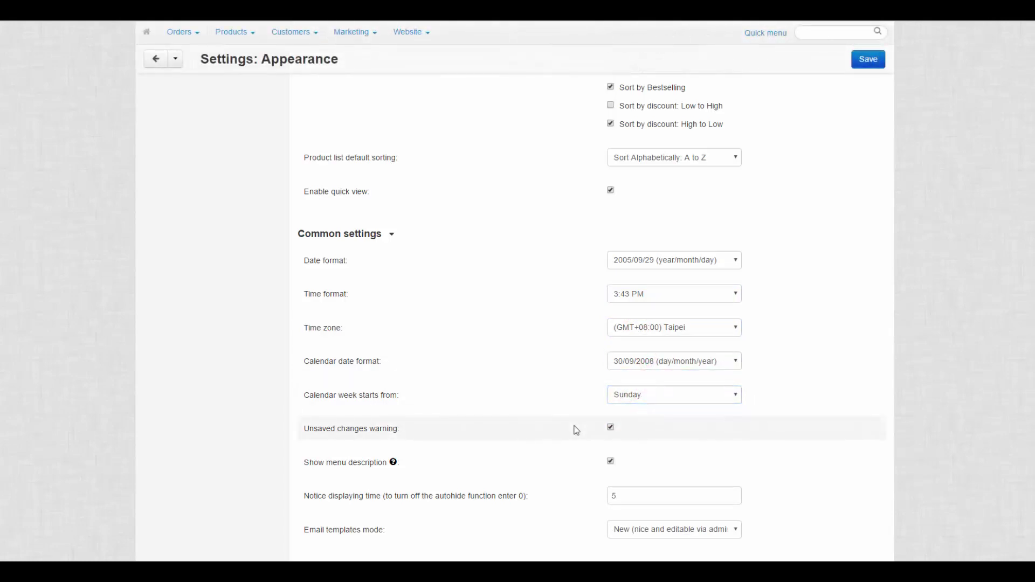
pyautogui.click(611, 428)
pyautogui.click(611, 428)
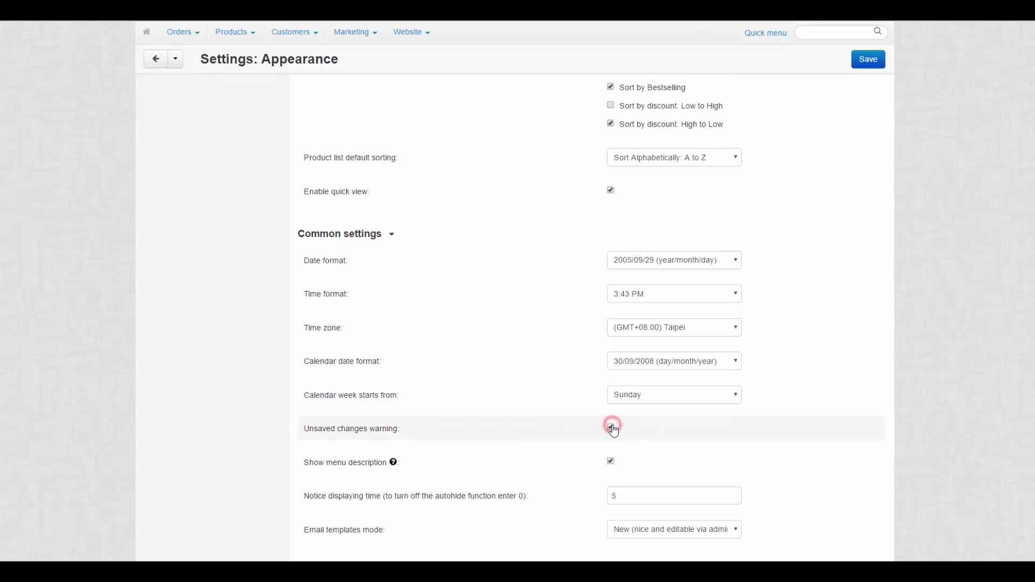
pyautogui.click(636, 395)
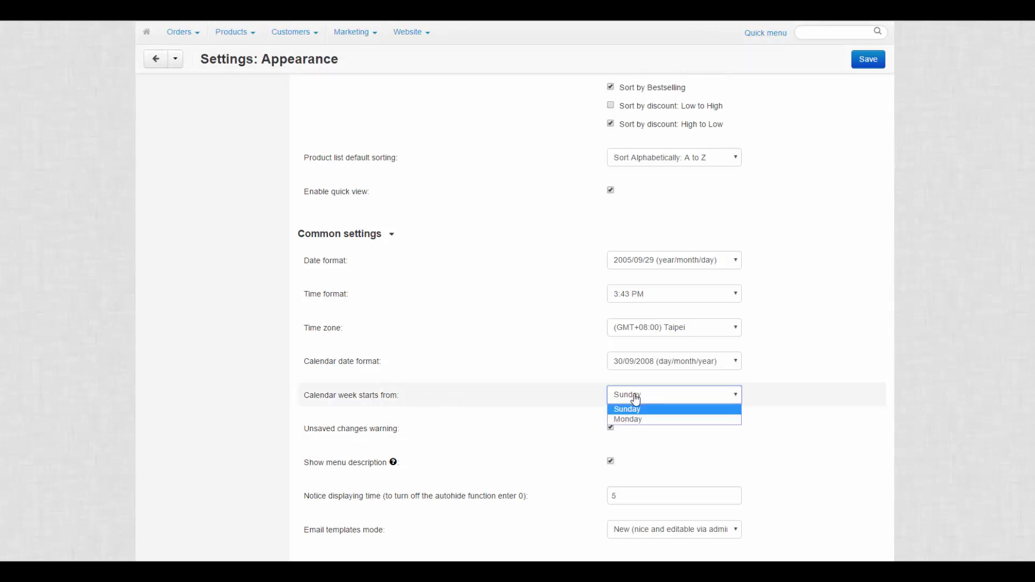
pyautogui.click(629, 421)
pyautogui.click(628, 293)
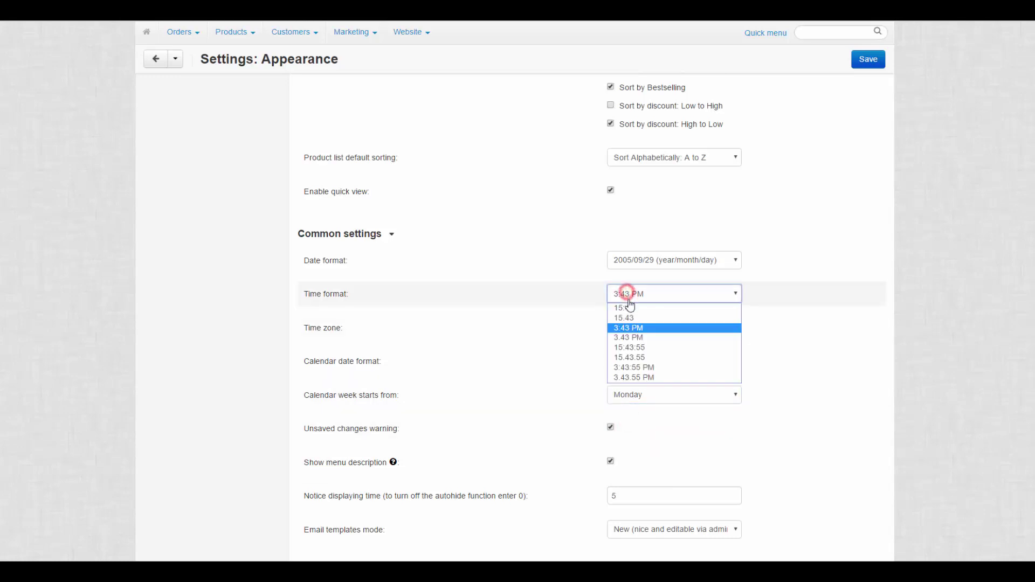
pyautogui.click(627, 307)
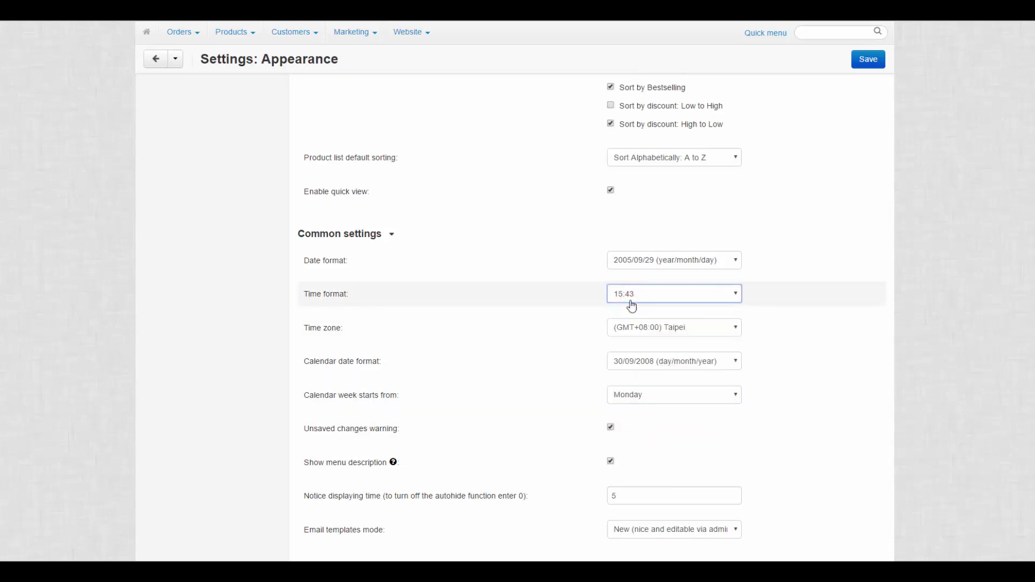
# Choose Stay in the Website > Blog leave-site prompt, then save the Appearance settings.
pyautogui.click(408, 32)
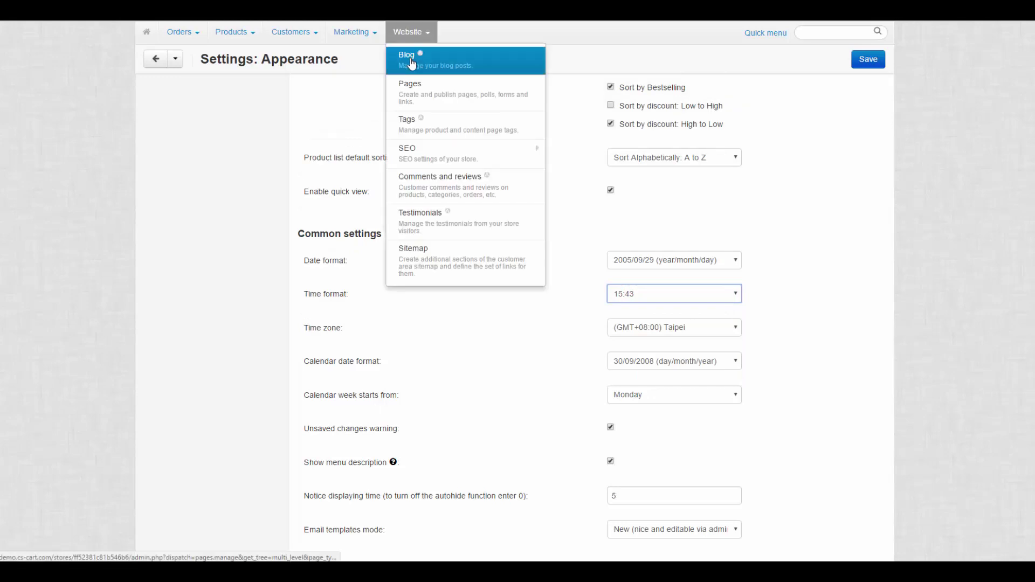
pyautogui.click(411, 59)
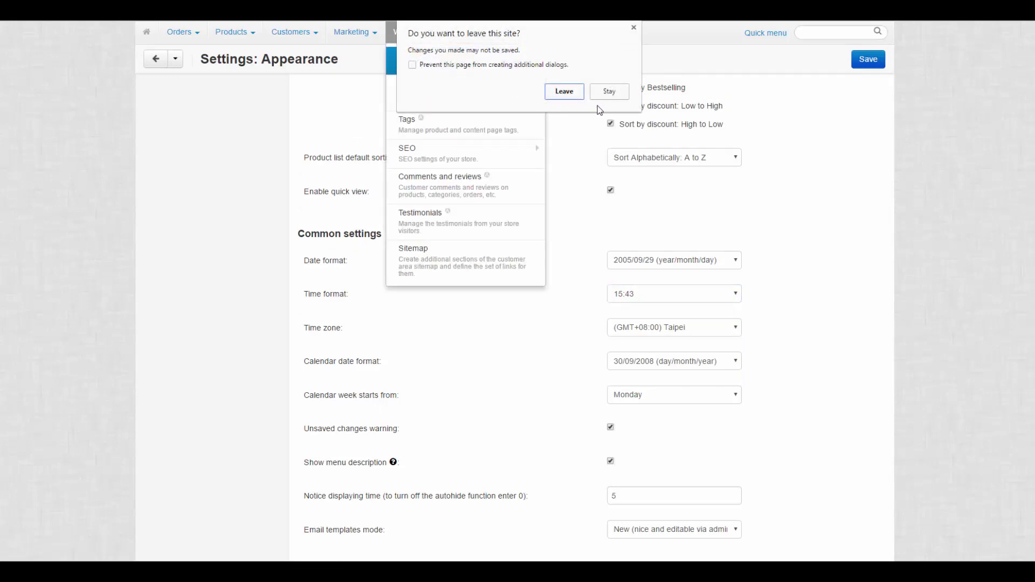
pyautogui.click(609, 92)
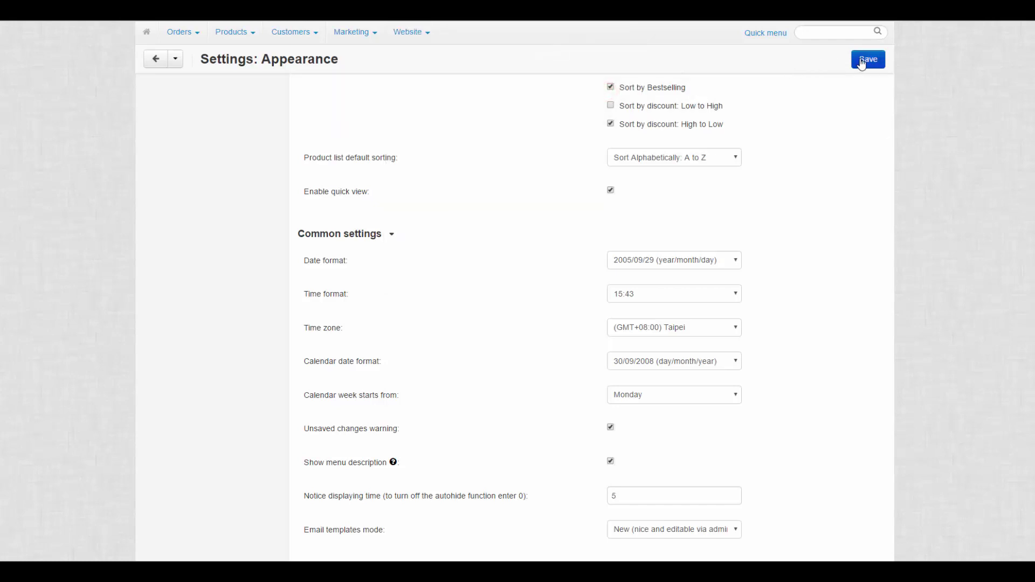
pyautogui.click(863, 60)
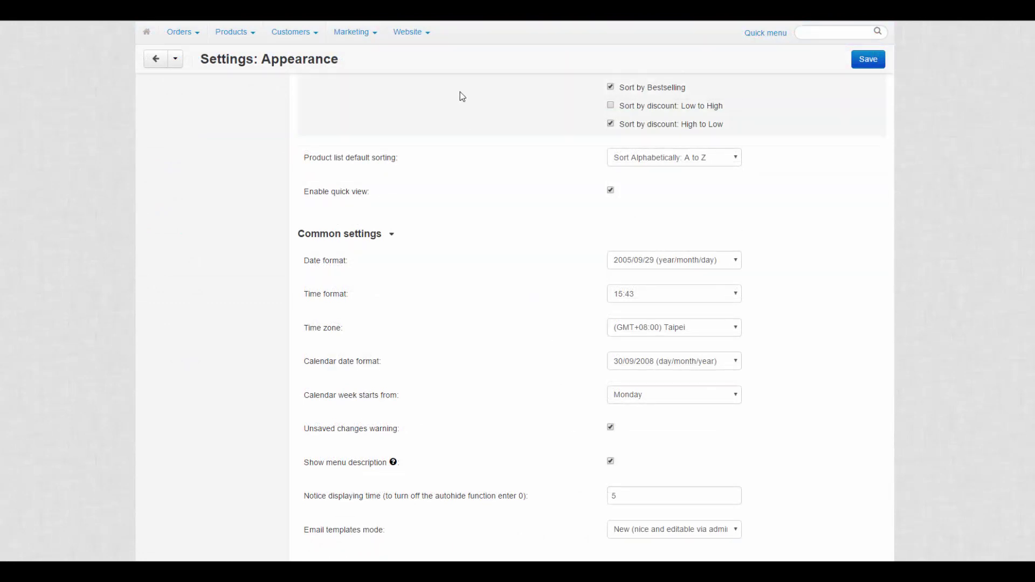
pyautogui.click(411, 31)
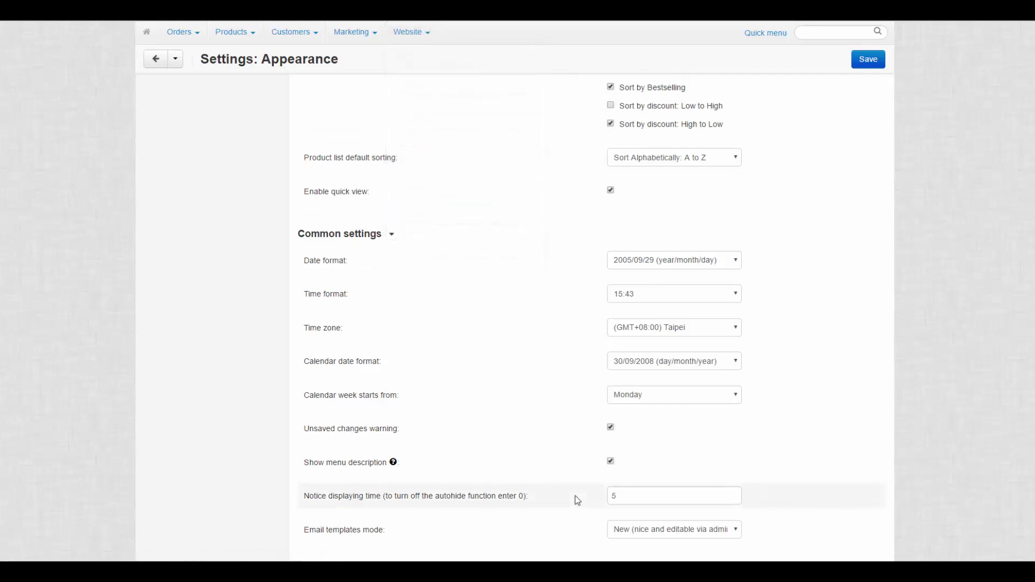
# Change Notice displaying time from 5 to 0, save, and keep Email templates mode as New.
pyautogui.click(623, 496)
pyautogui.write('0')
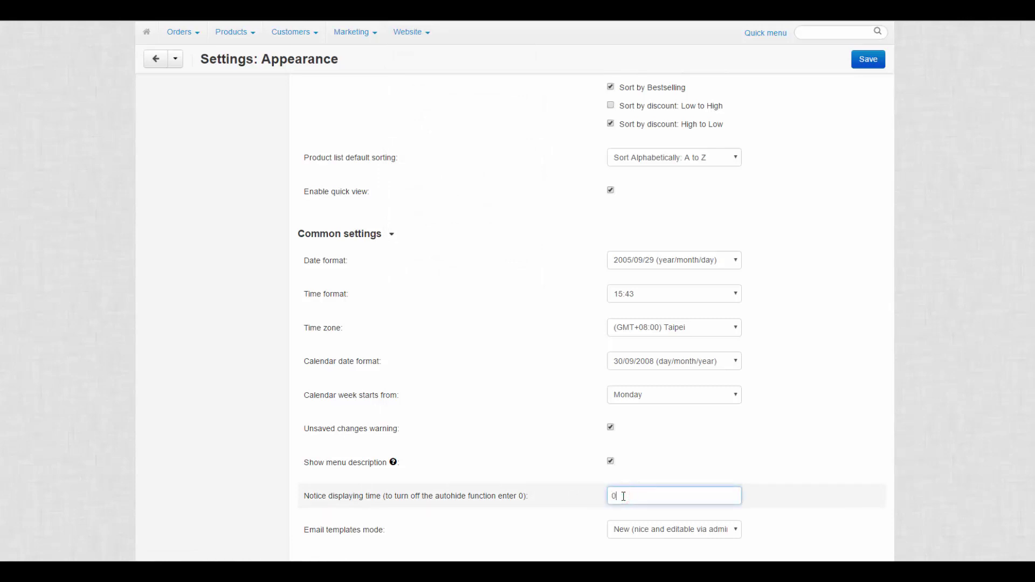
pyautogui.click(867, 60)
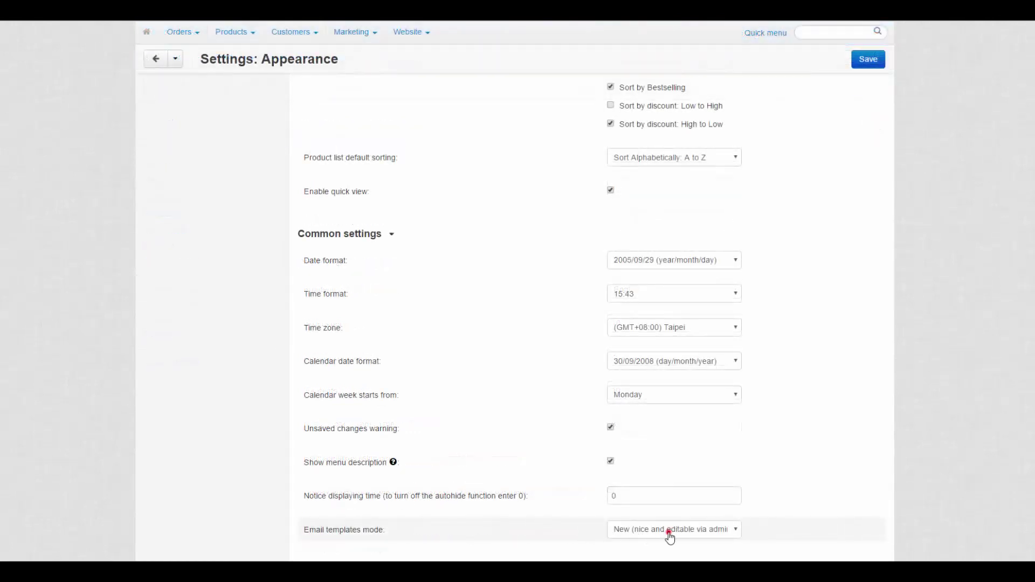
pyautogui.click(669, 531)
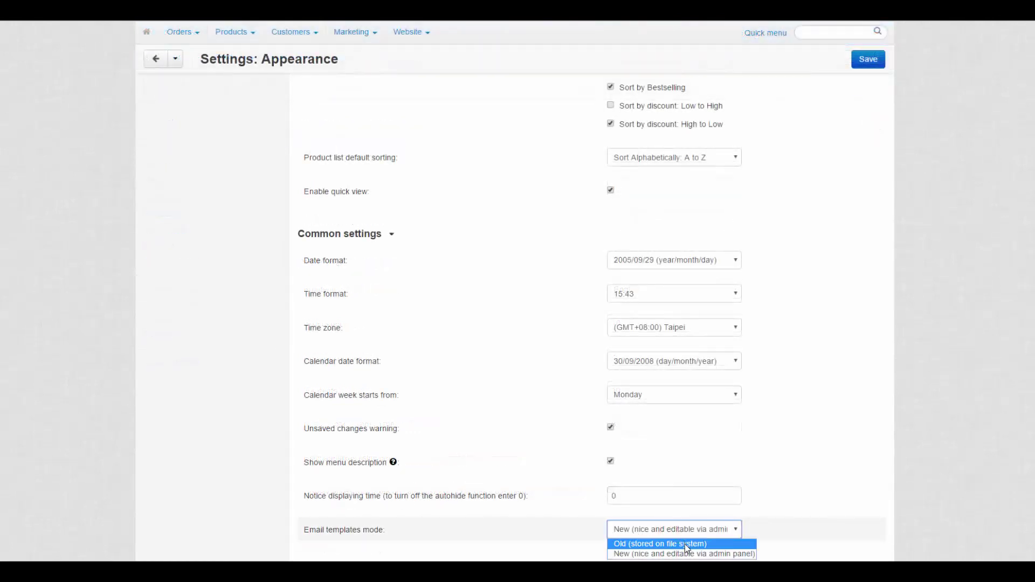
pyautogui.click(688, 554)
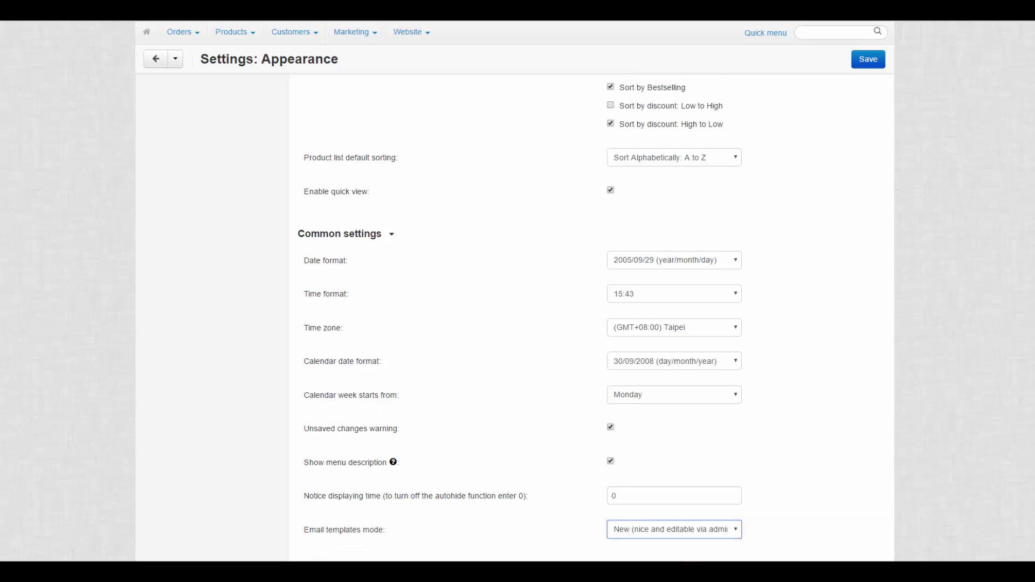
pyautogui.scroll(5, 517, 324)
pyautogui.scroll(5, 517, 323)
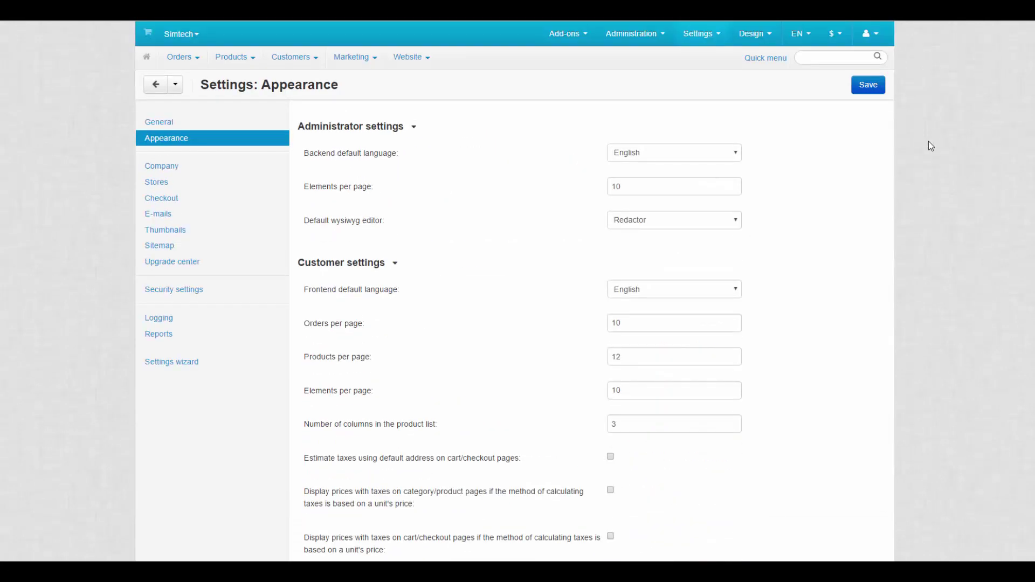
# In Design > Email templates, preview Back in stock notification from its gear menu.
pyautogui.click(752, 32)
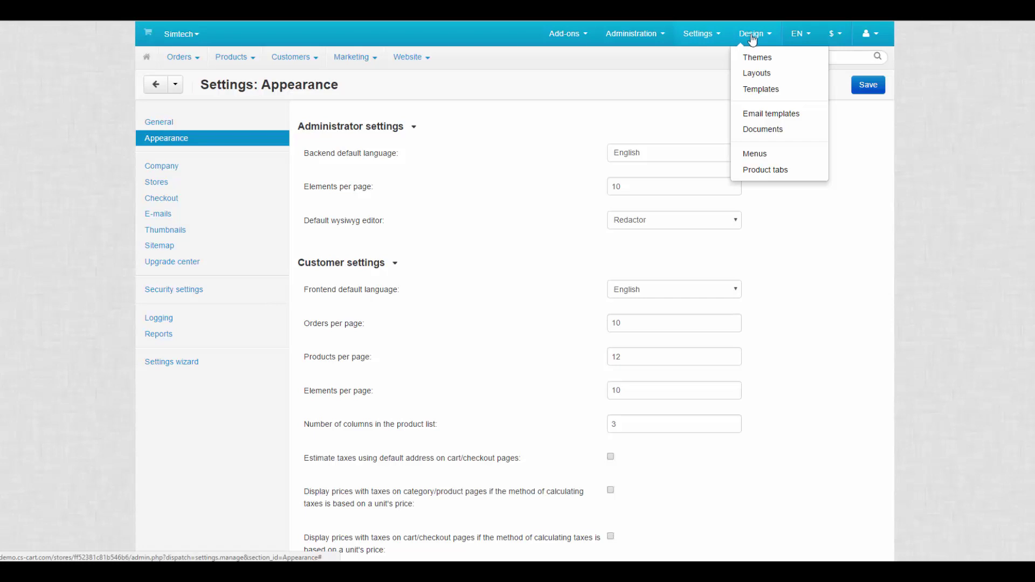
pyautogui.click(746, 114)
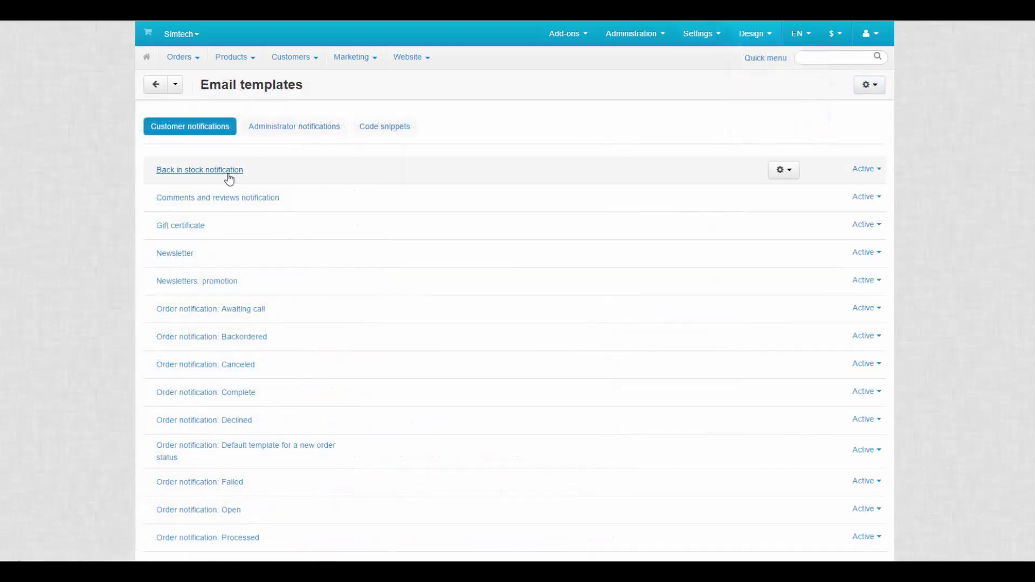
pyautogui.click(229, 172)
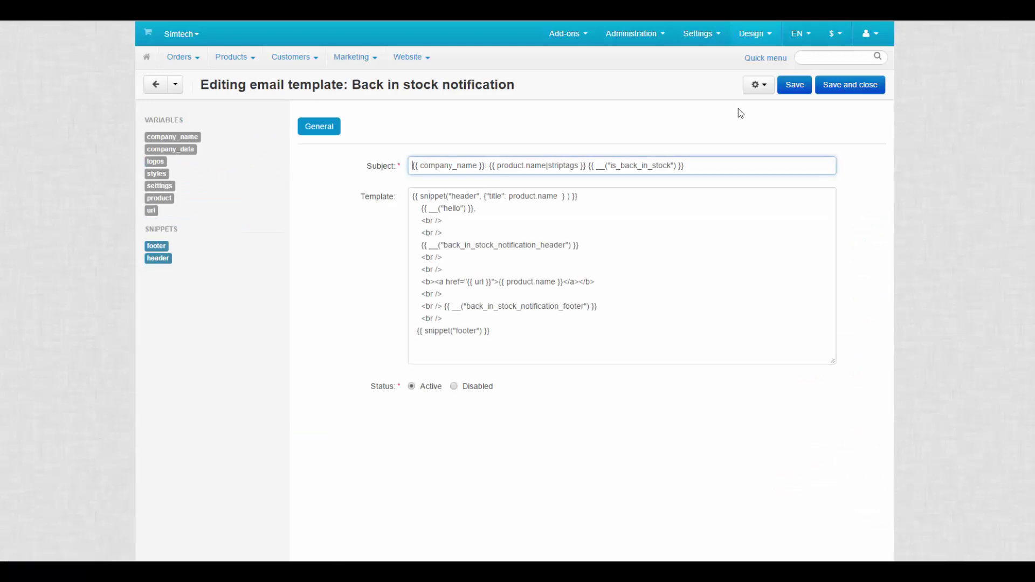
pyautogui.click(757, 85)
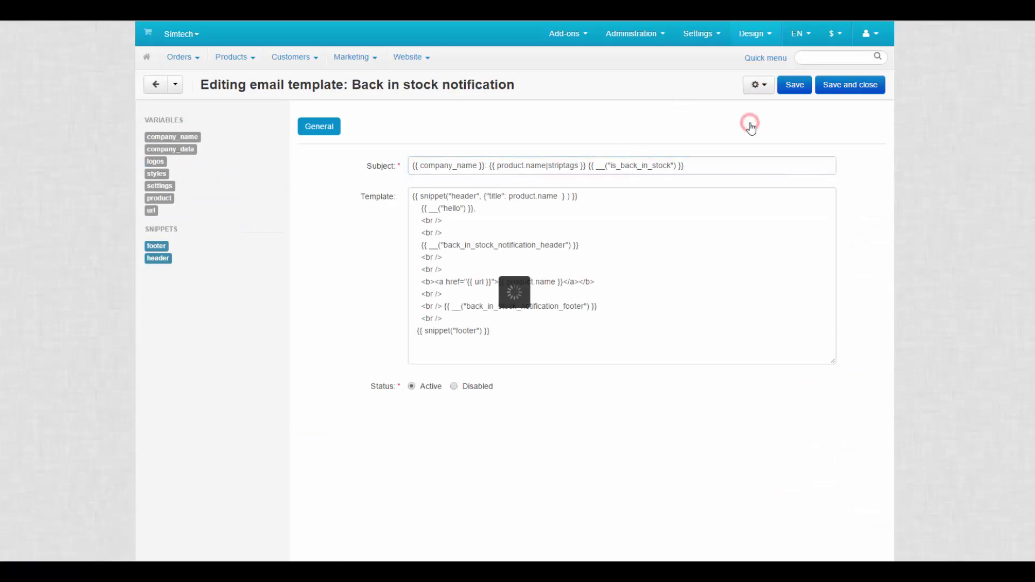
pyautogui.click(750, 126)
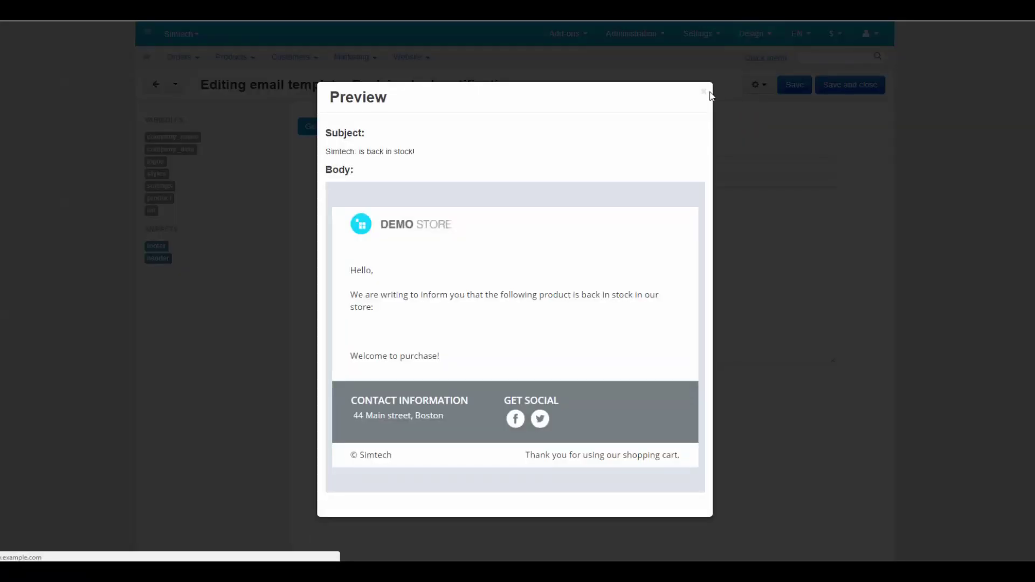
# Close the Back in stock email Preview dialog.
pyautogui.click(709, 96)
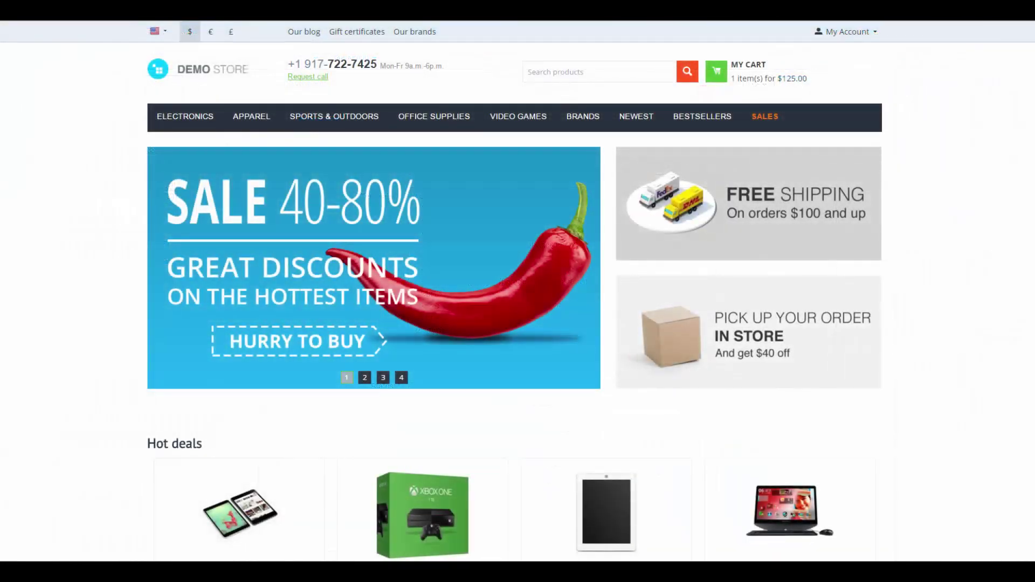